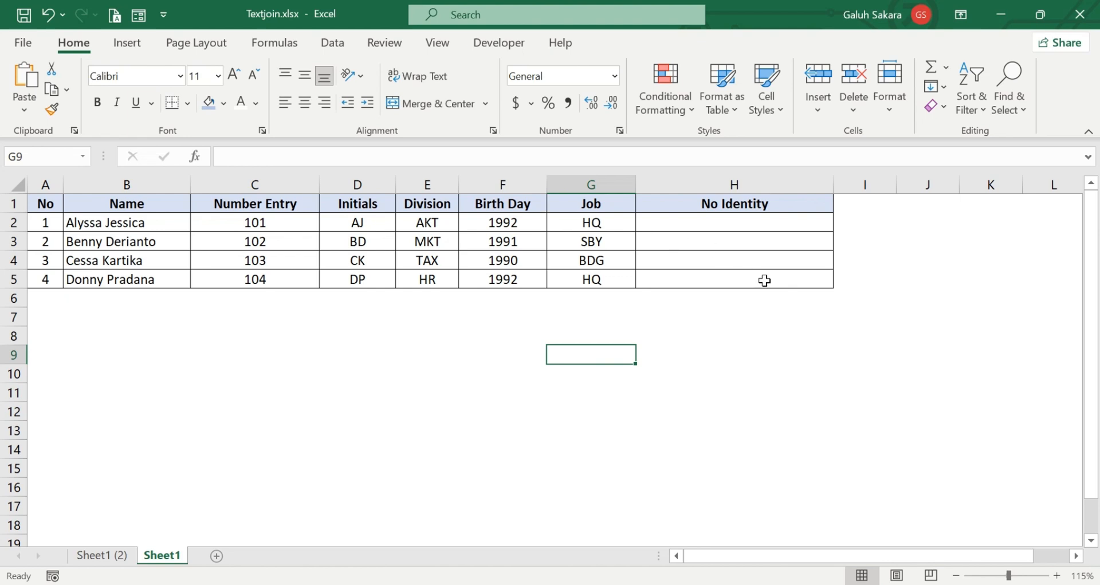
# Start a CONCATENATE formula in H2 that joins D2 and E2, with "-" as the separator following each reference
pyautogui.click(693, 223)
pyautogui.doubleClick(693, 224)
pyautogui.write('=')
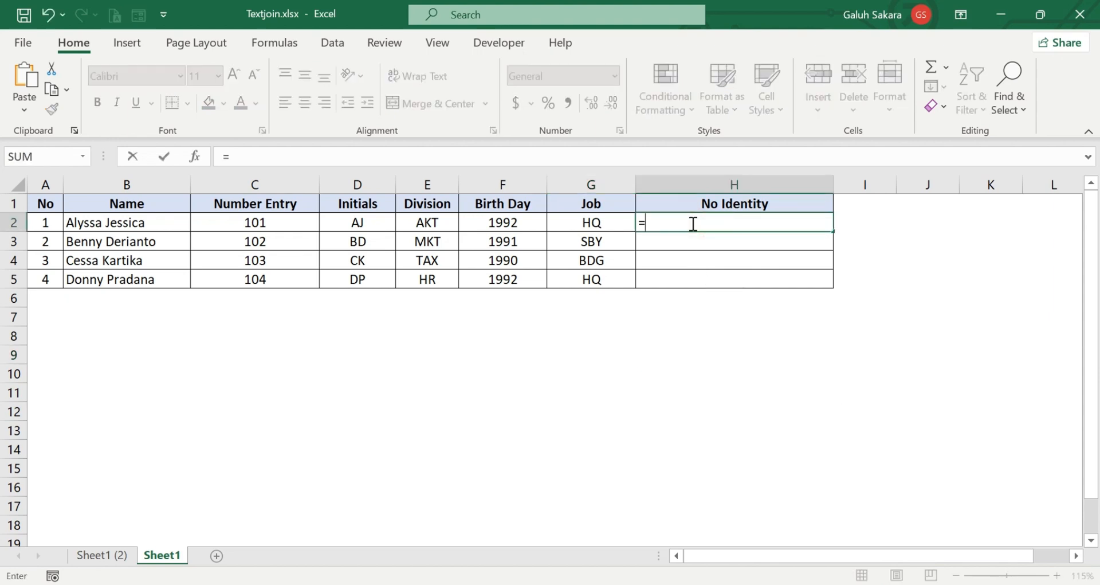
pyautogui.write('conc')
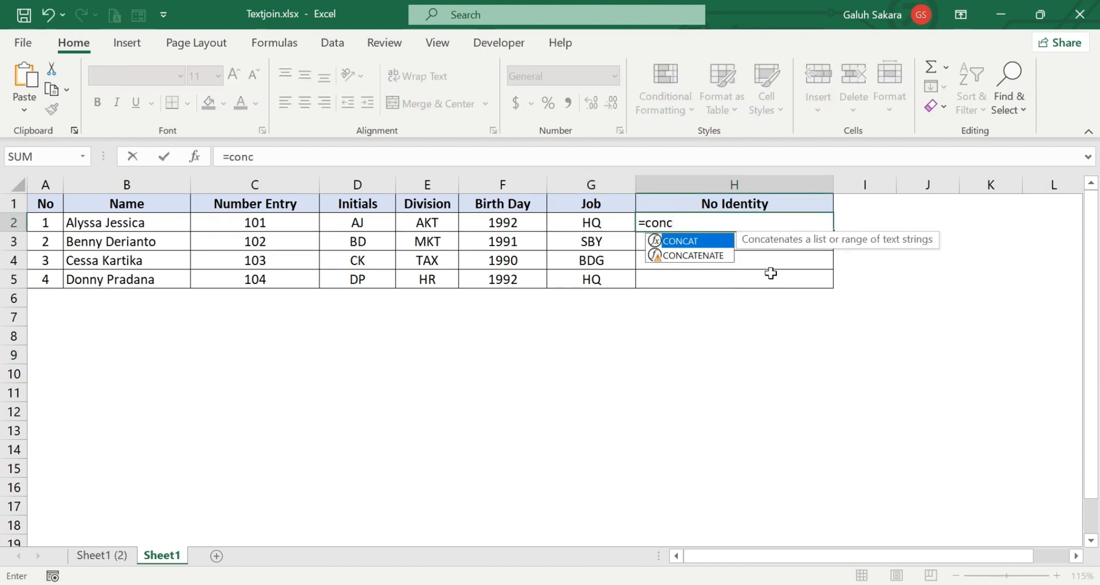
pyautogui.doubleClick(697, 256)
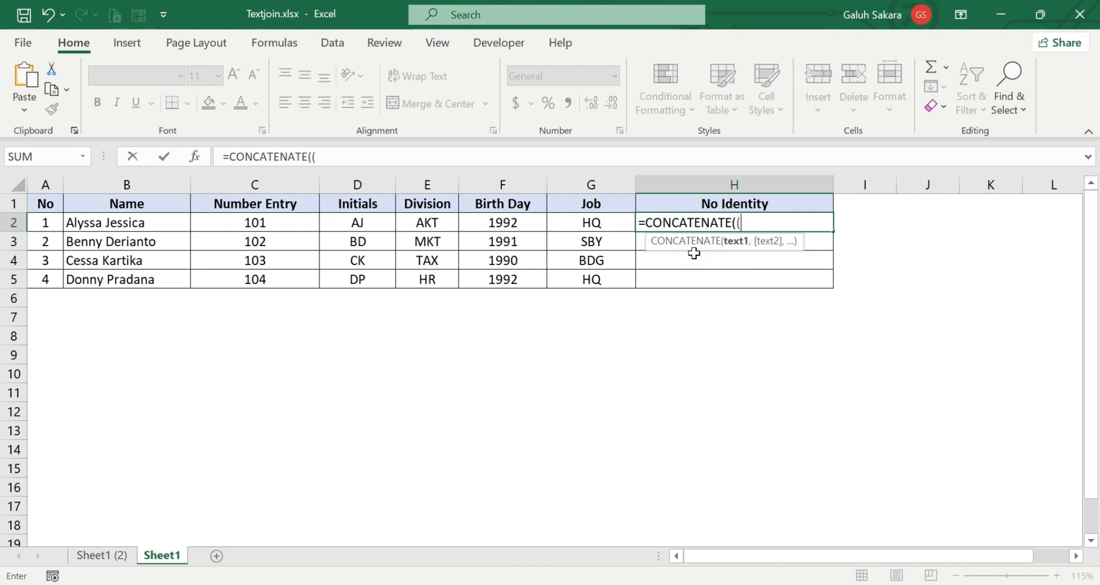
pyautogui.click(386, 222)
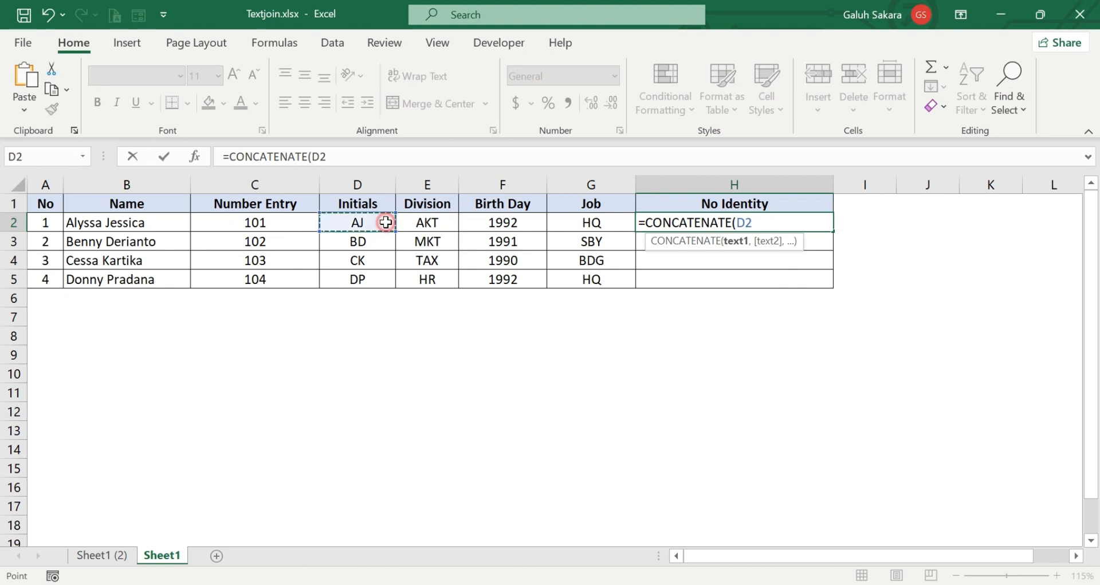
pyautogui.write(',')
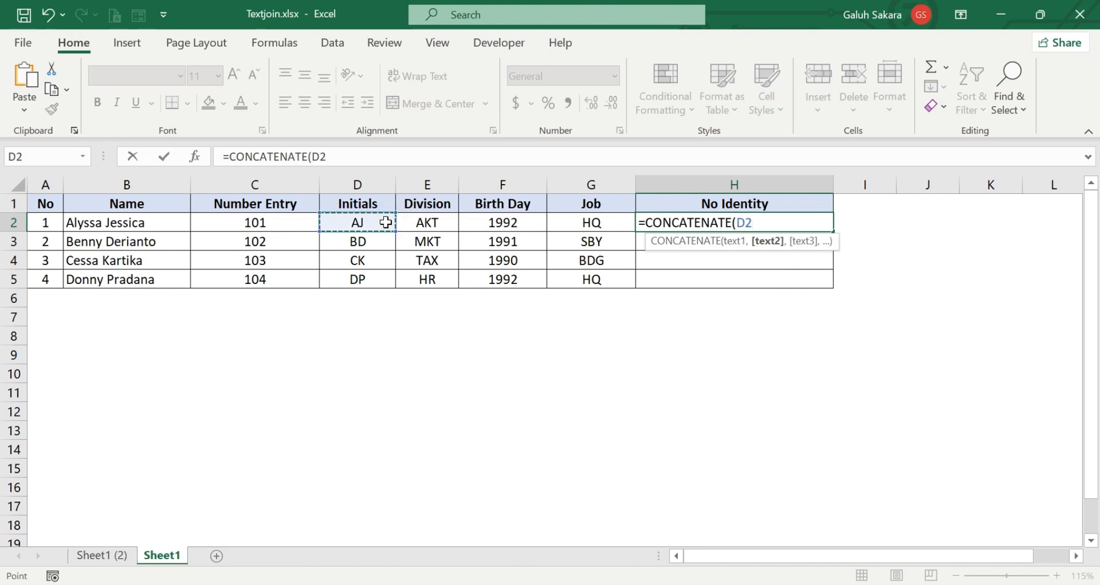
pyautogui.write('"-",')
pyautogui.click(415, 221)
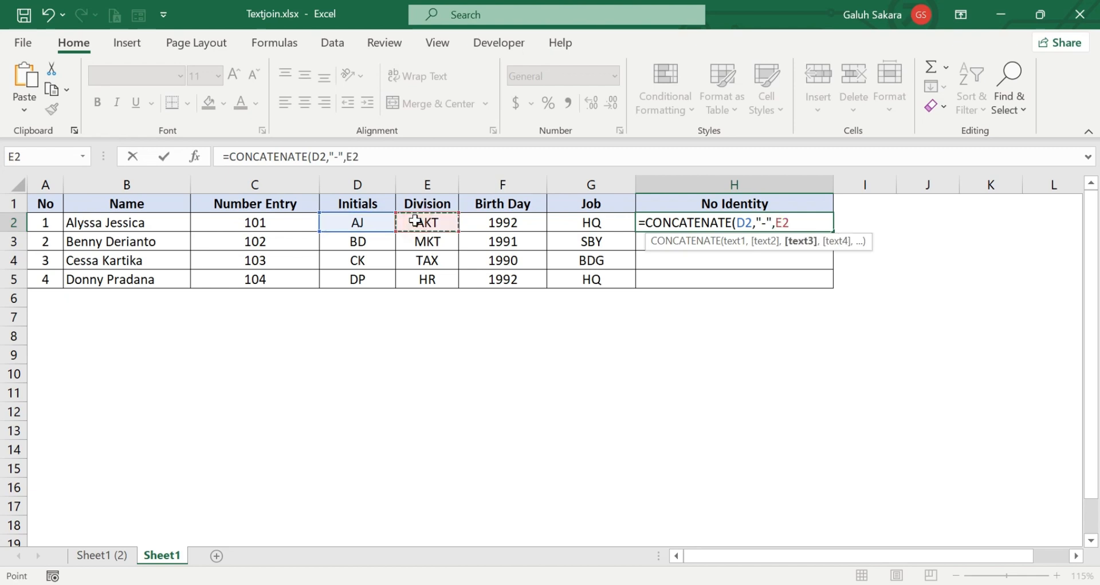
pyautogui.write(',"-')
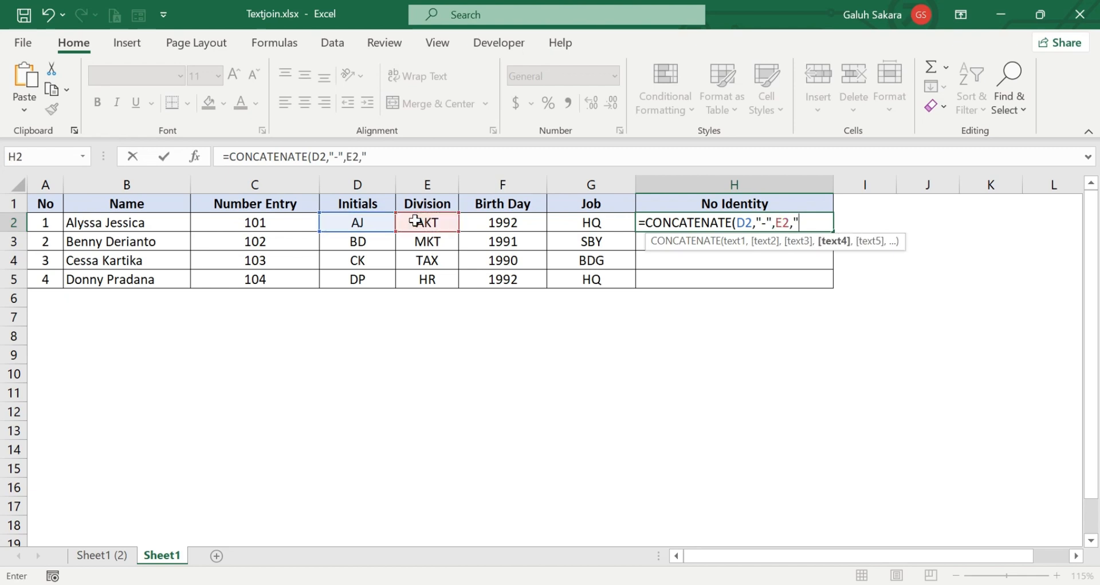
pyautogui.write('",')
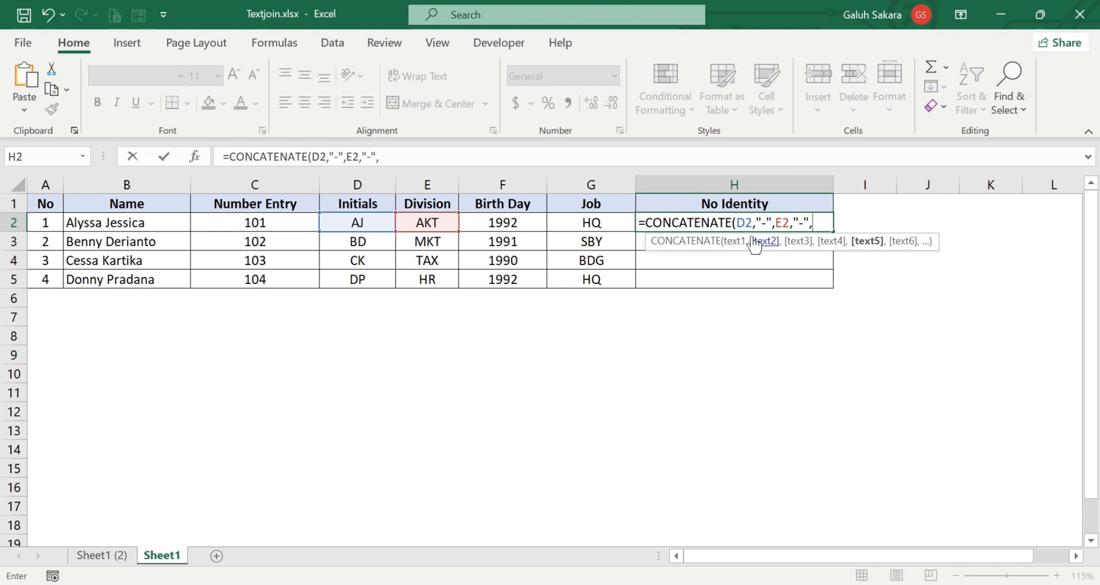
# Correct the references in the H2 CONCATENATE formula so it joins C2 and D2 instead of D2 and E2
pyautogui.click(744, 220)
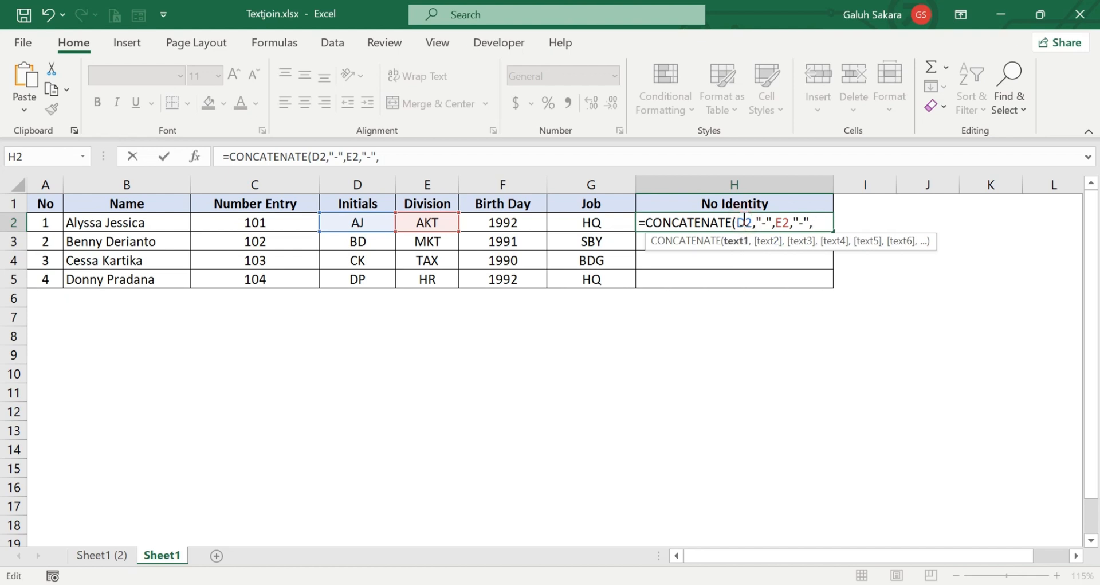
pyautogui.press('BackSpace')
pyautogui.write('C')
pyautogui.click(783, 223)
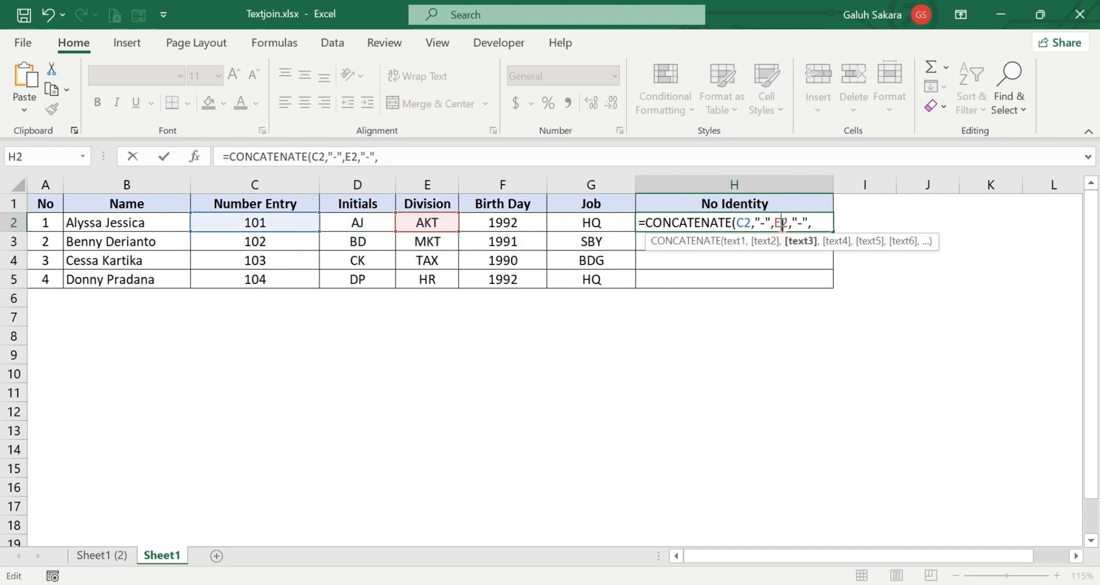
pyautogui.press('BackSpace')
pyautogui.write('D')
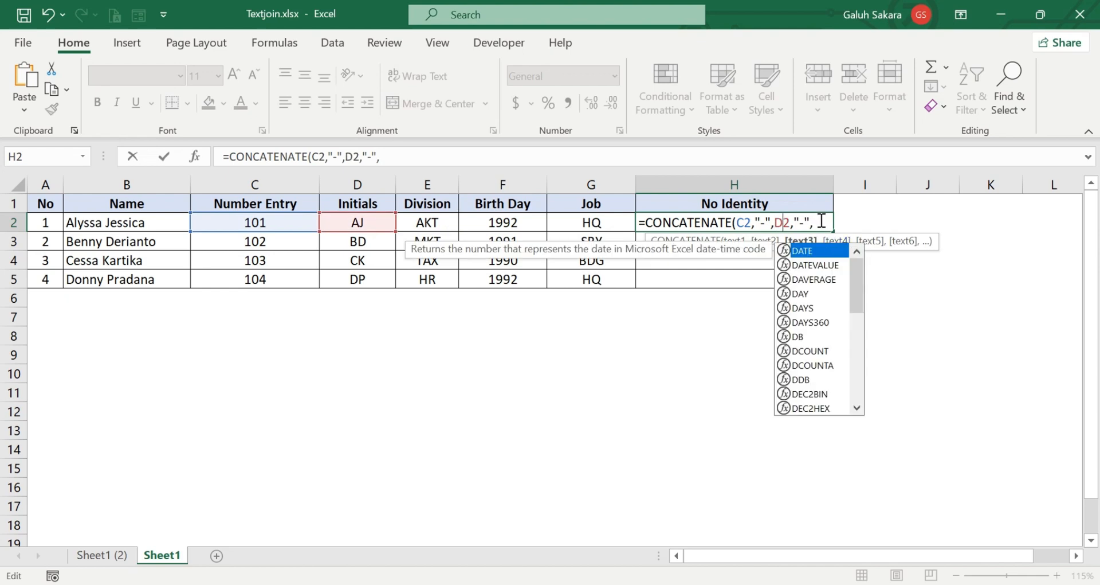
pyautogui.click(822, 220)
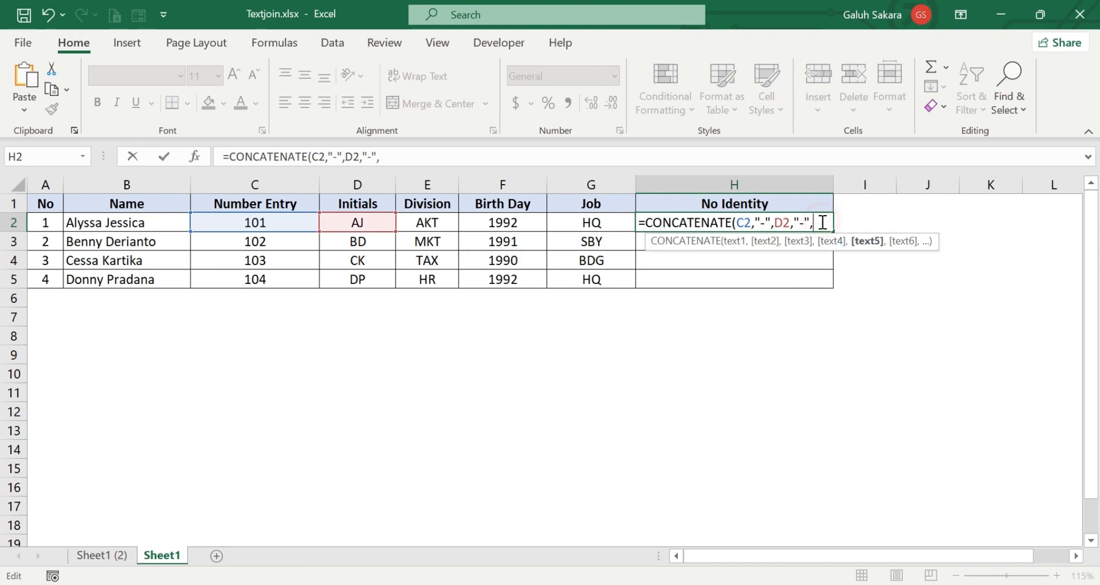
# Complete the H2 CONCATENATE formula by adding E2, F2 and G2 with "-" between them, and enter it
pyautogui.click(443, 221)
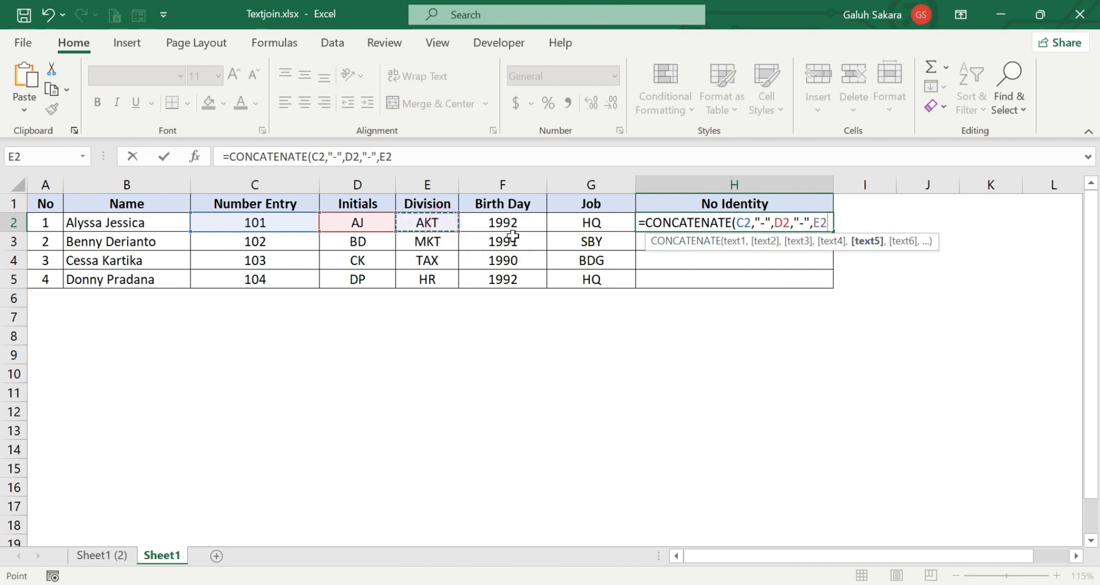
pyautogui.write(',"')
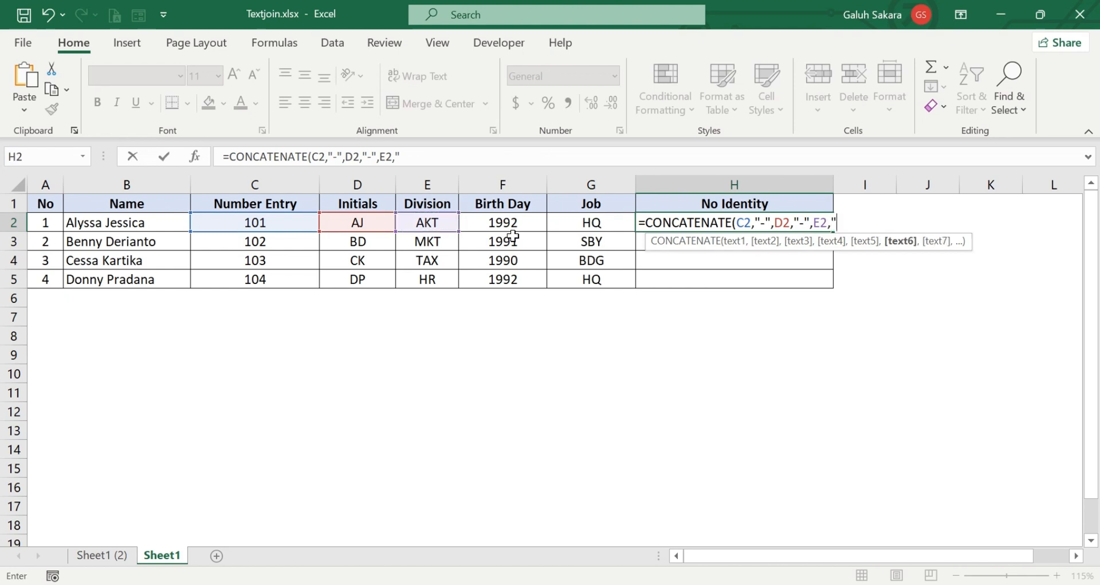
pyautogui.write('-",')
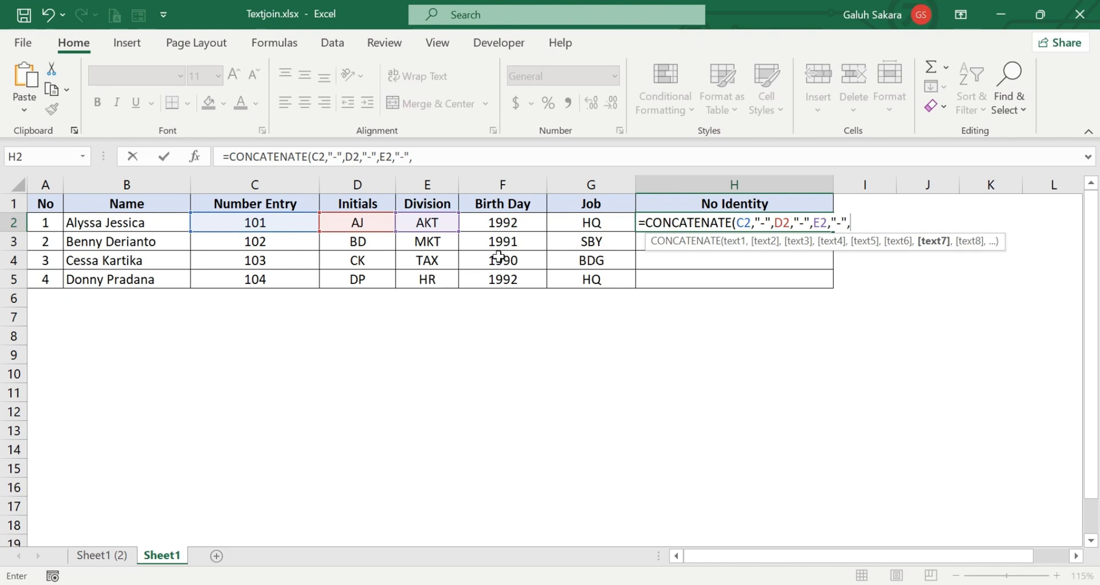
pyautogui.click(519, 221)
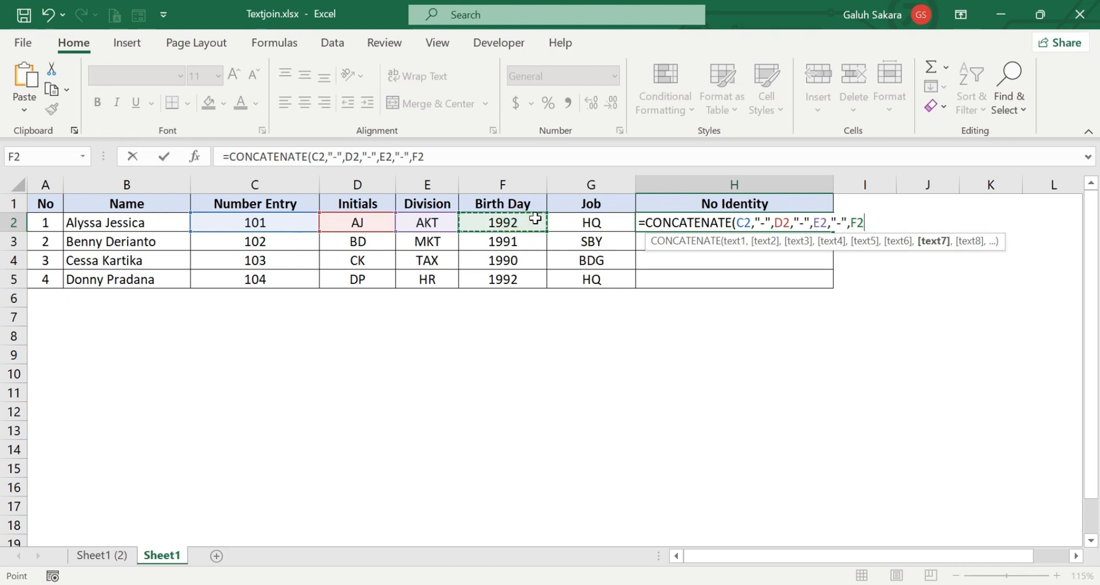
pyautogui.write(',"-"')
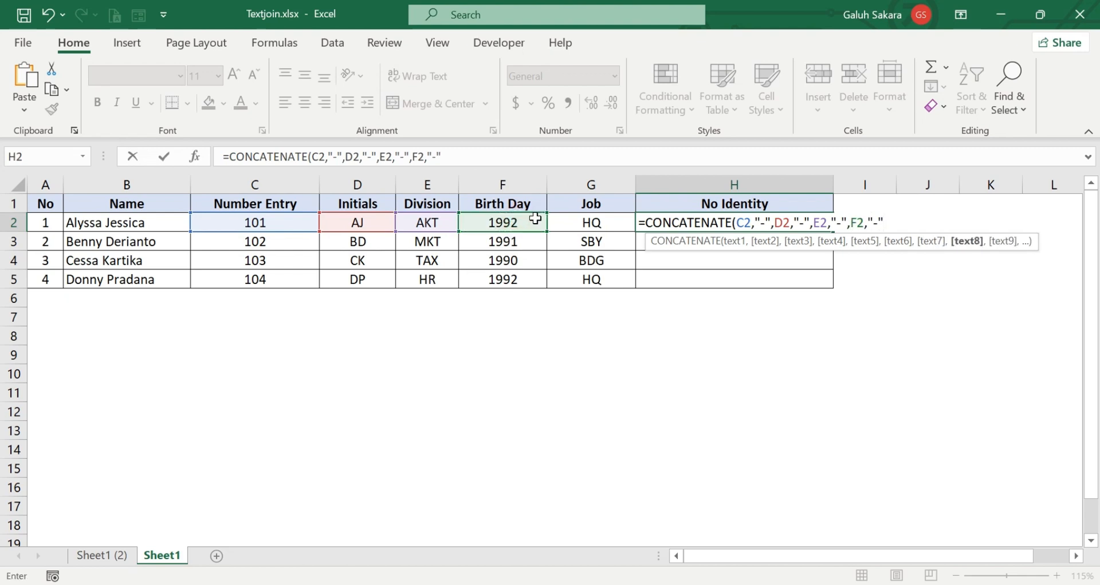
pyautogui.write(',')
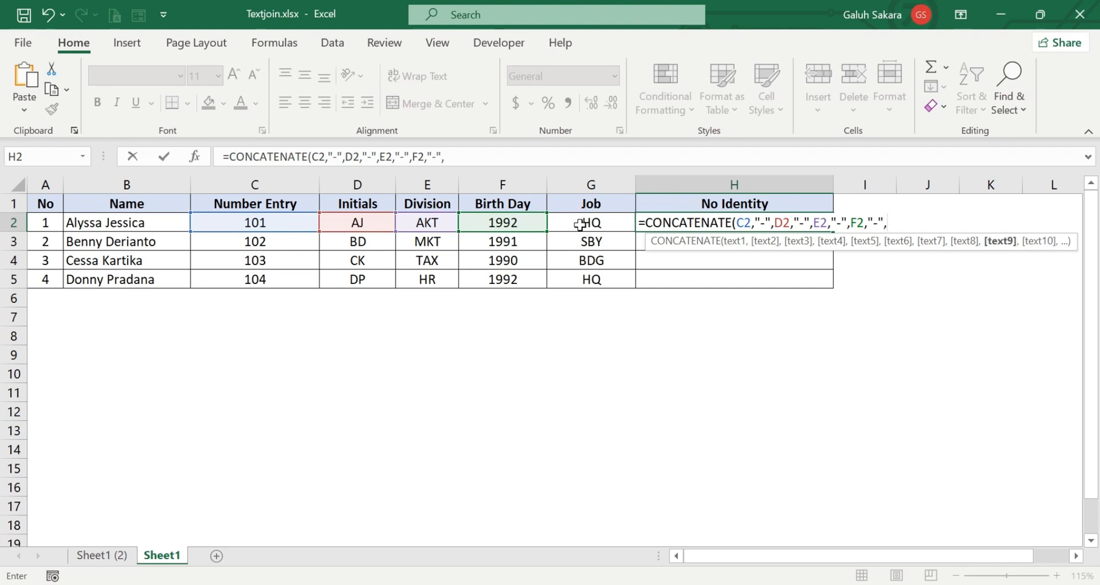
pyautogui.click(580, 224)
pyautogui.write(')')
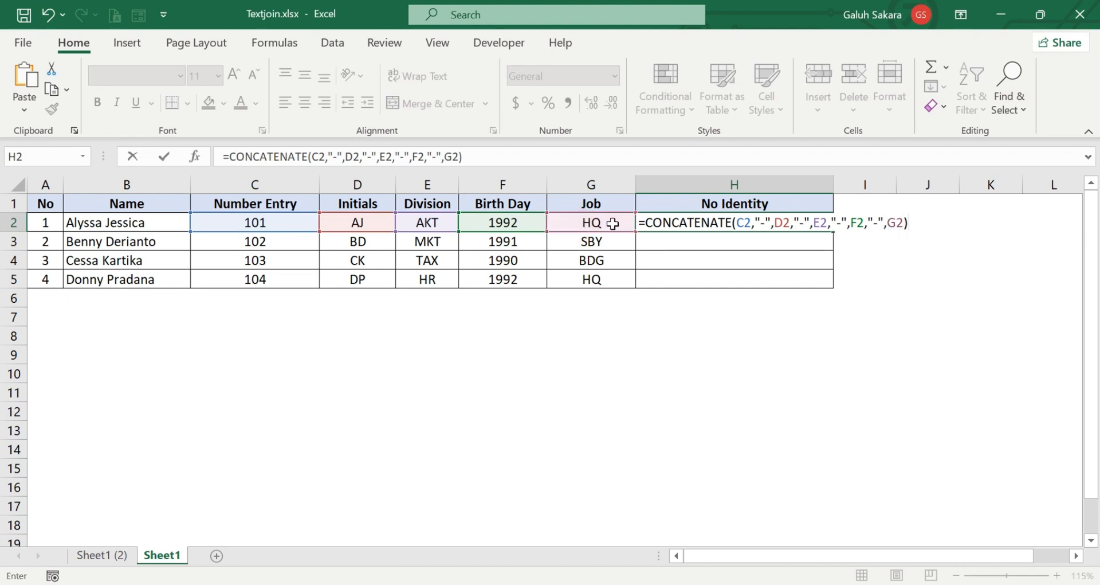
pyautogui.press('Return')
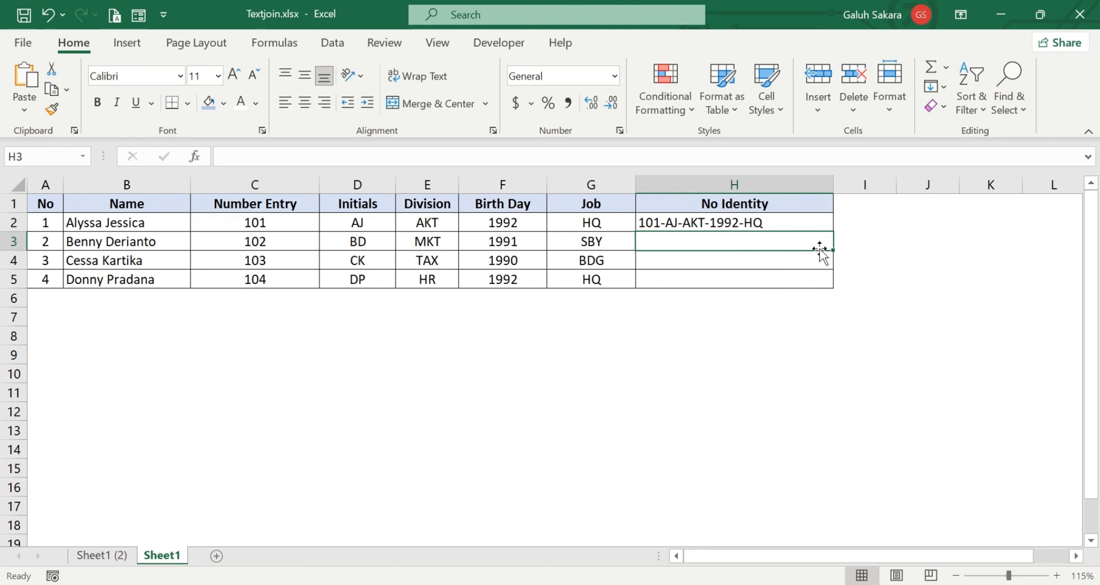
# Fill the CONCATENATE formula from H2 down the No Identity column to H5
pyautogui.click(802, 226)
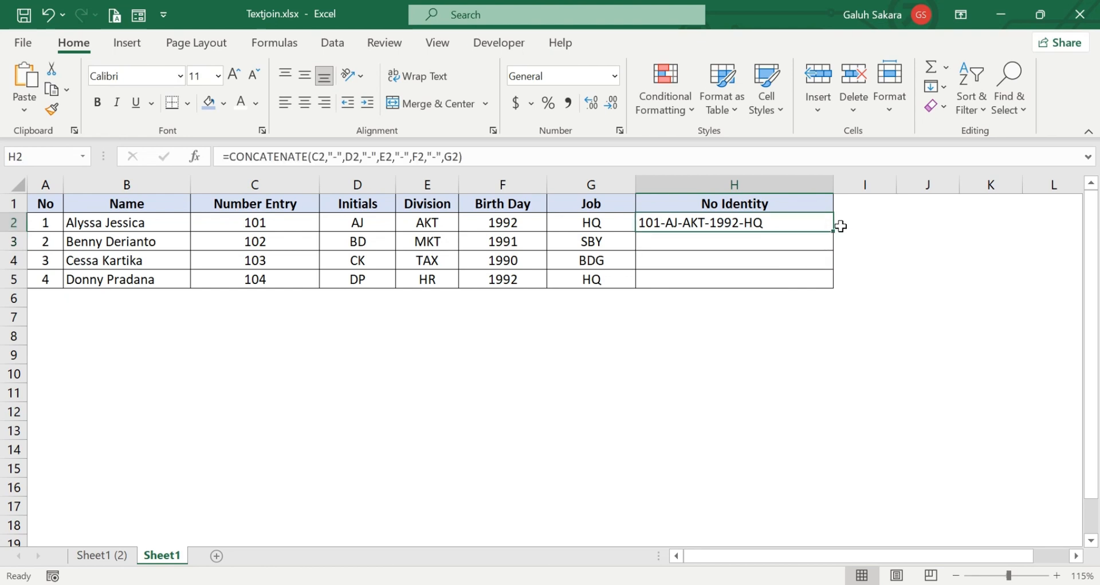
pyautogui.moveTo(833, 231); pyautogui.dragTo(831, 290)
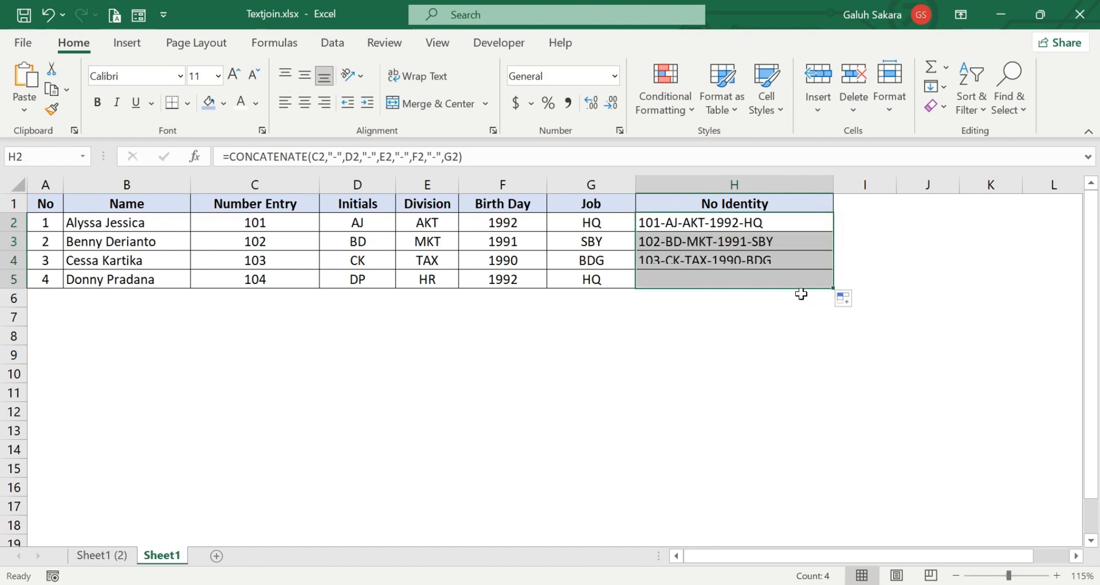
pyautogui.click(584, 356)
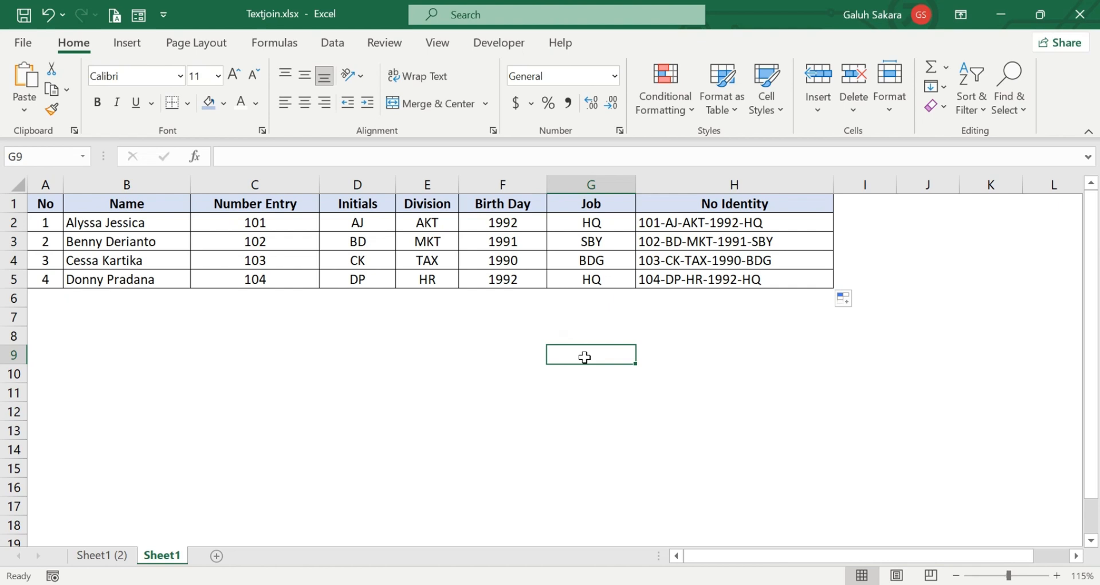
pyautogui.click(581, 318)
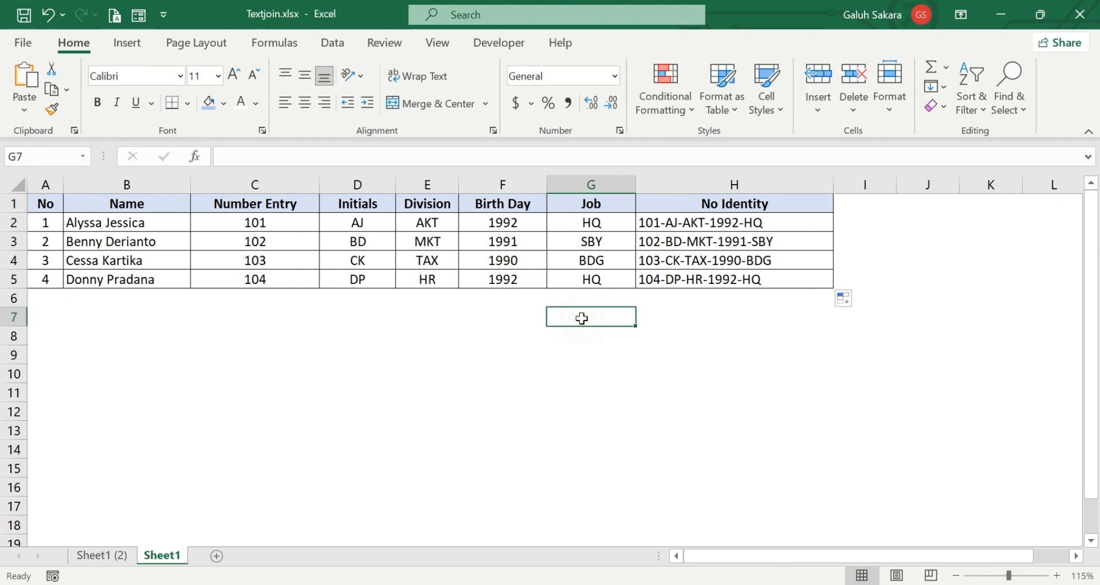
# Undo both the fill and the CONCATENATE formula entry in the No Identity column
pyautogui.hotkey('ctrl', 'z')
pyautogui.hotkey('ctrl', 'z')
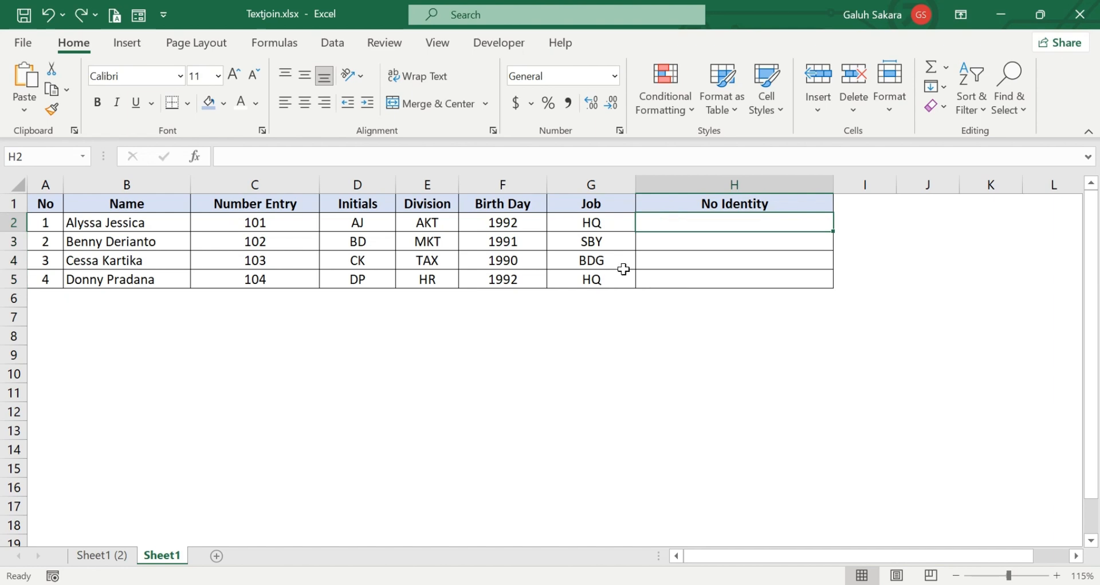
pyautogui.click(621, 265)
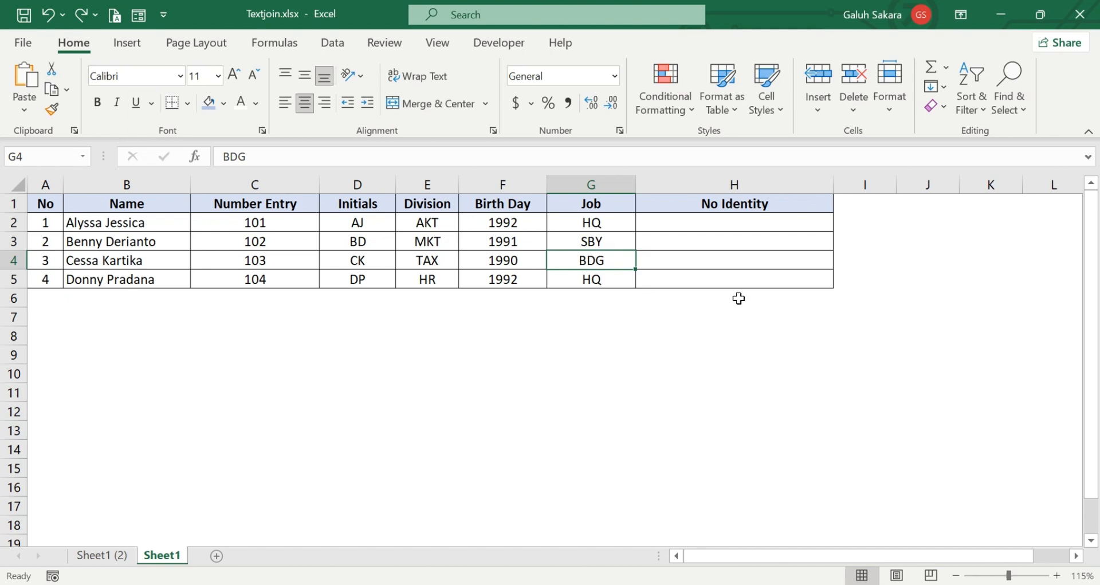
# Enter =TEXTJOIN("-",TRUE,C2:G2) in H2 and fill it down to H5
pyautogui.click(714, 224)
pyautogui.doubleClick(713, 224)
pyautogui.write('=tex')
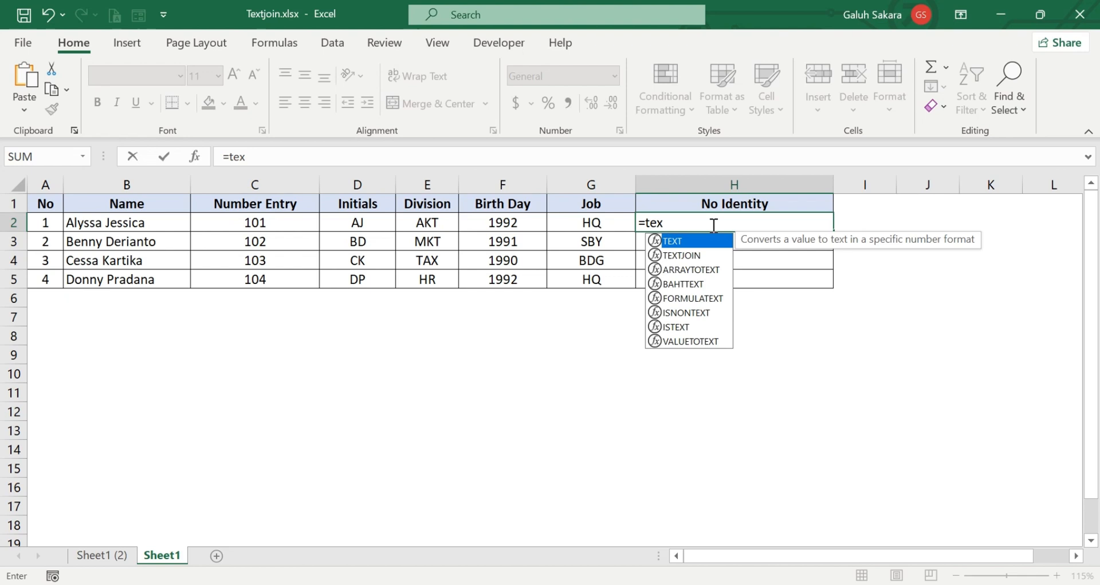
pyautogui.doubleClick(714, 254)
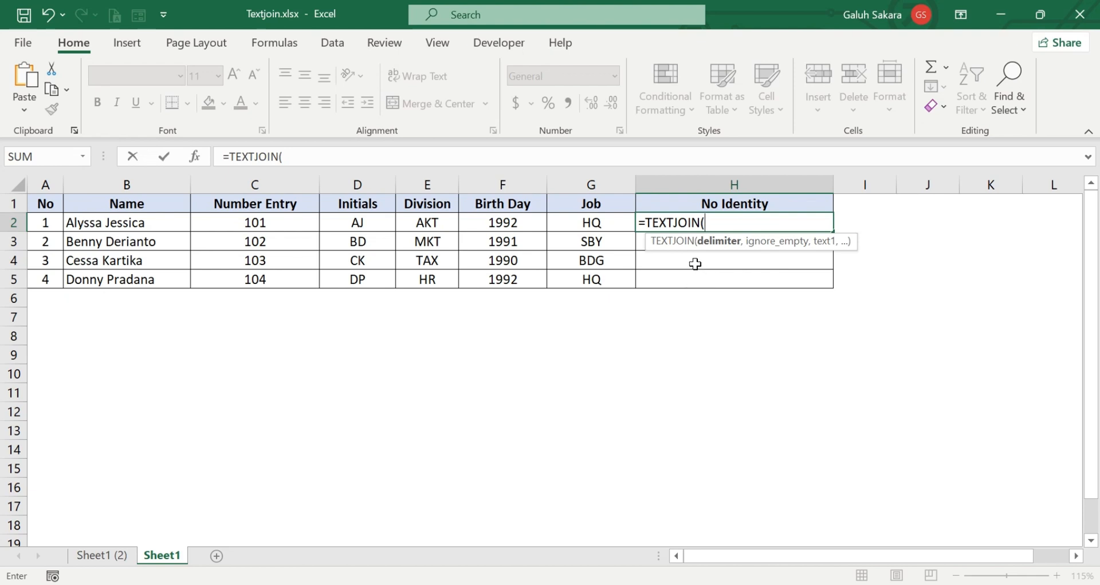
pyautogui.write('"-",')
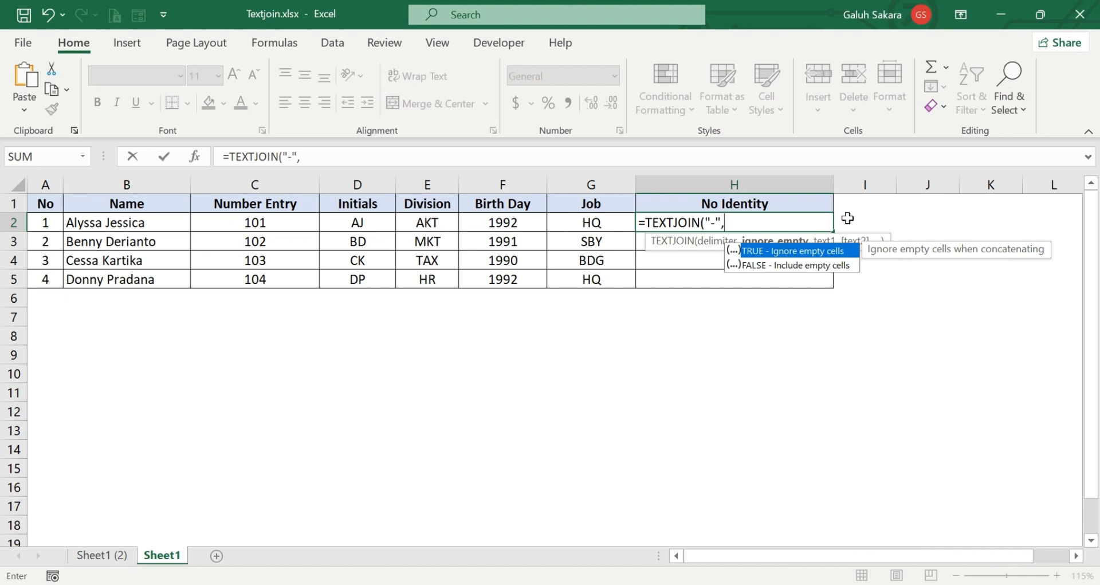
pyautogui.write('TRUE,')
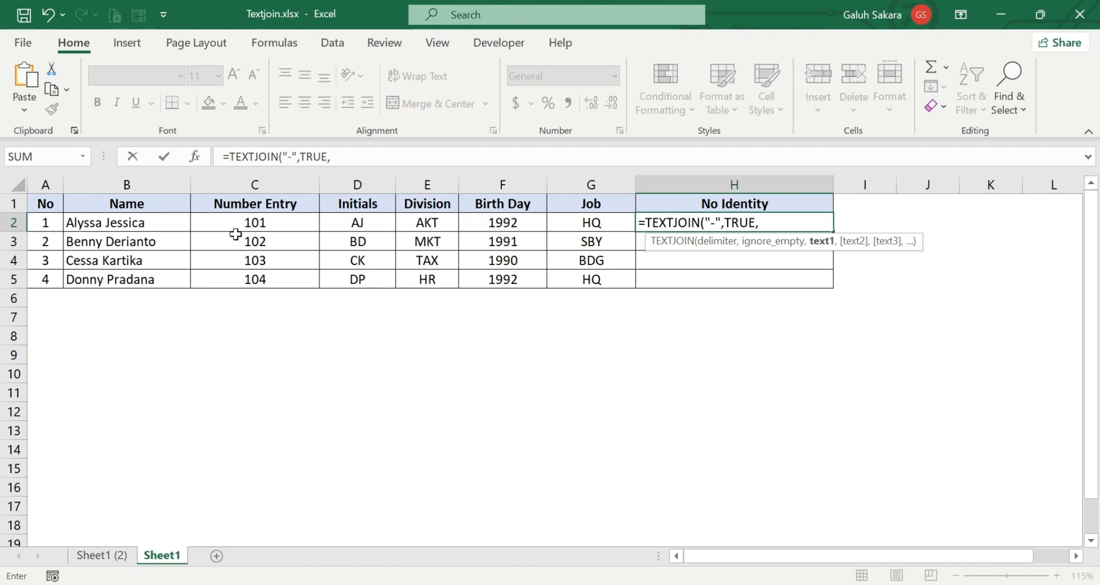
pyautogui.moveTo(264, 223); pyautogui.dragTo(579, 217)
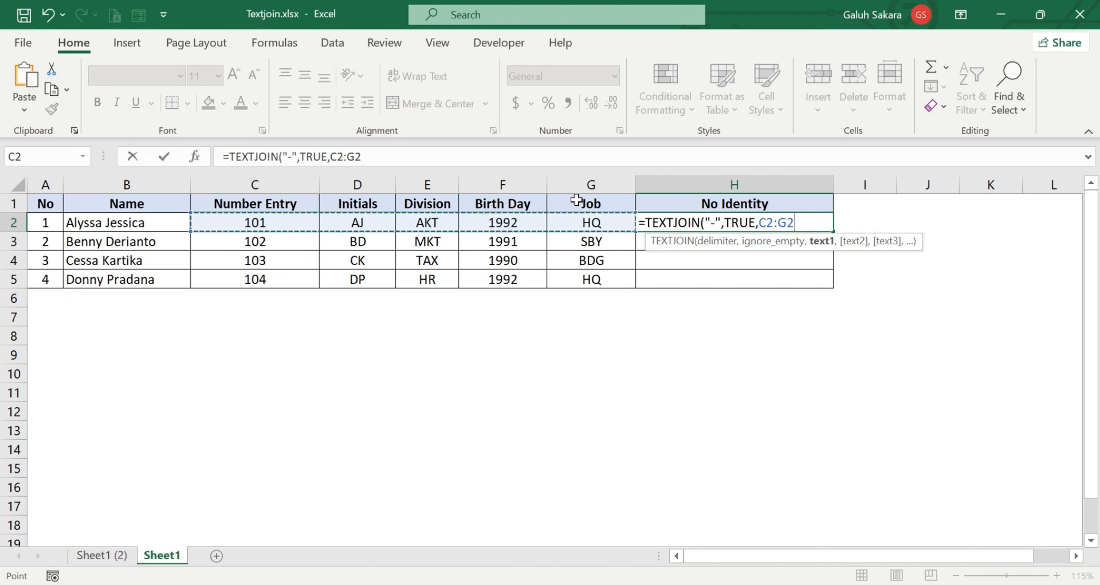
pyautogui.write(')')
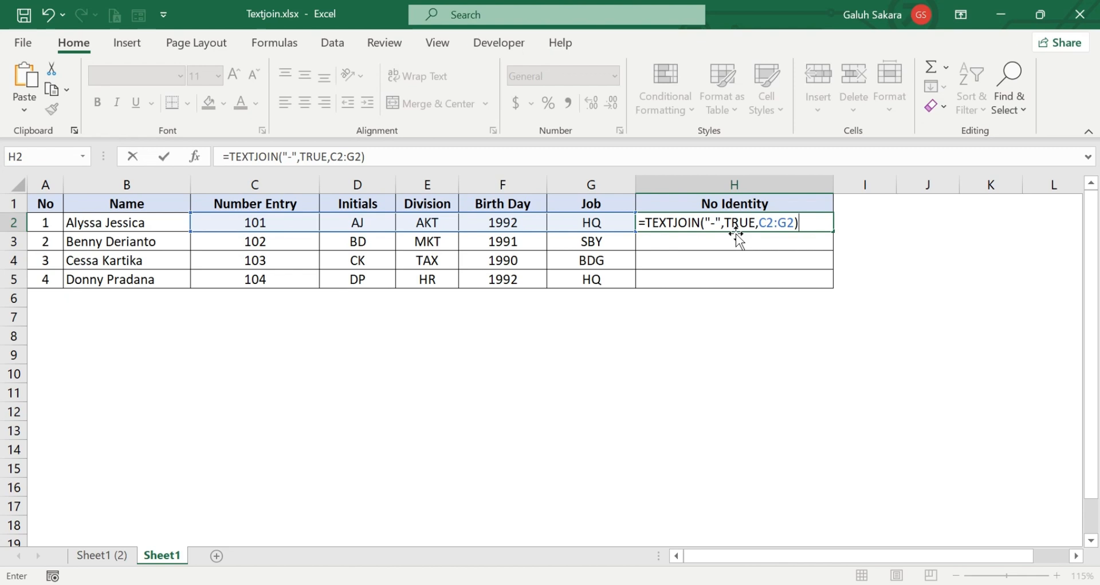
pyautogui.press('Return')
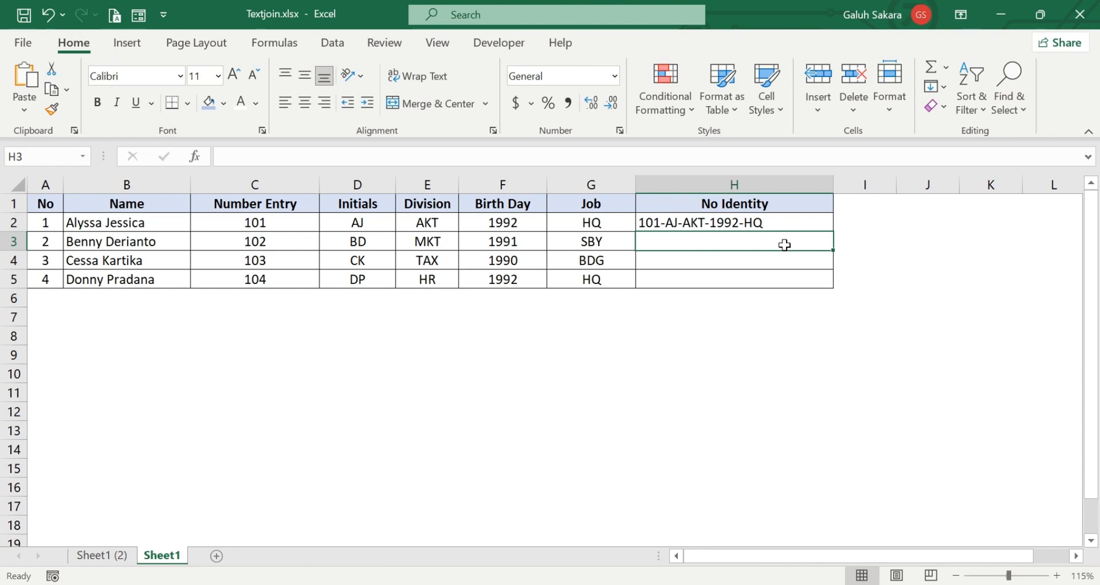
pyautogui.click(826, 220)
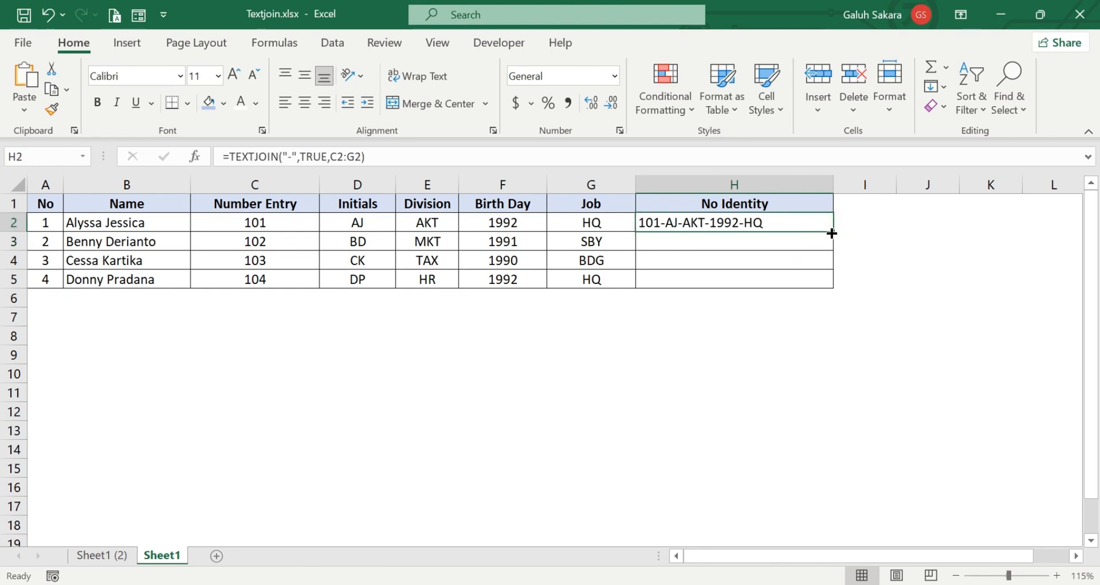
pyautogui.moveTo(832, 232); pyautogui.dragTo(835, 286)
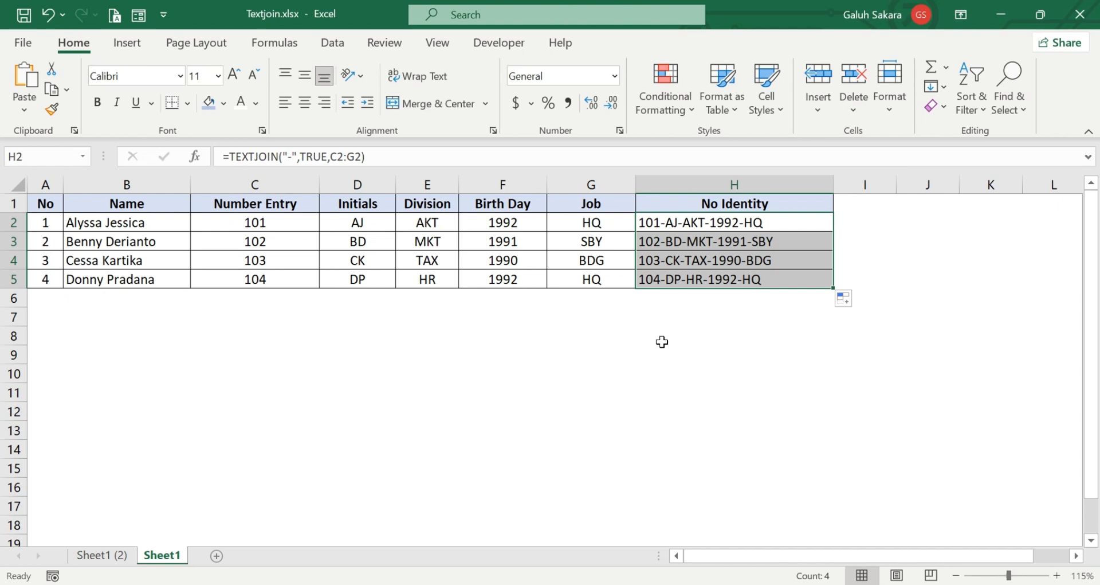
# Clear the Birth Day value in F4 and the Initials value in D5 to test how TEXTJOIN handles empty cells
pyautogui.click(508, 261)
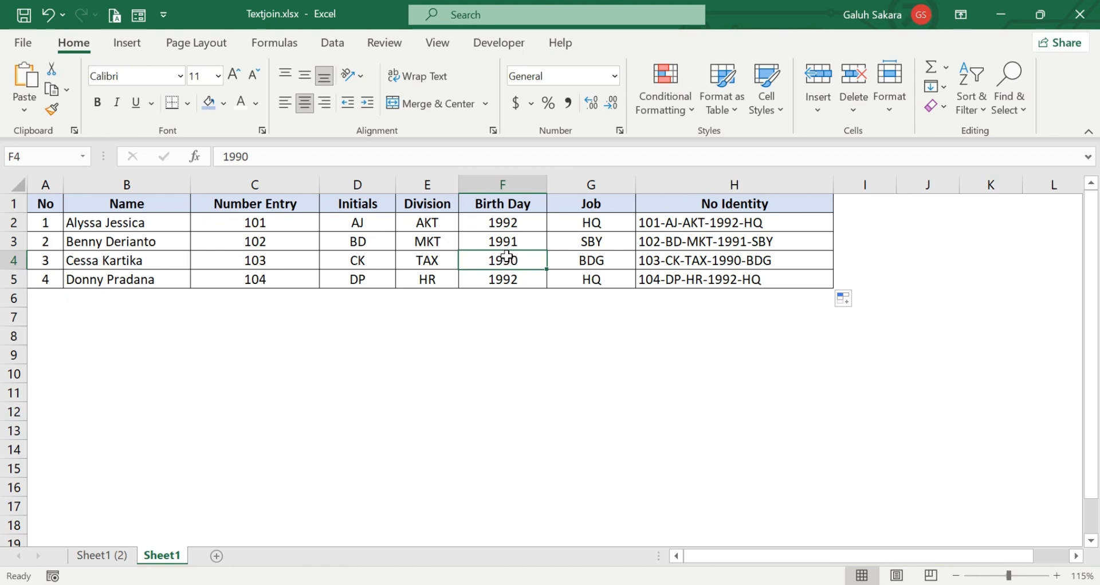
pyautogui.press('BackSpace')
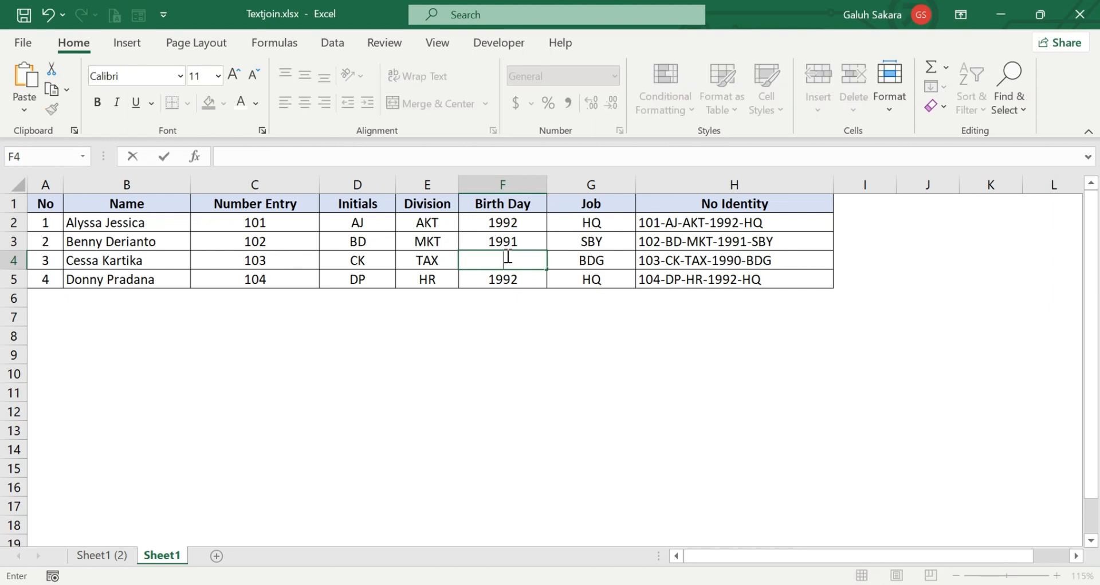
pyautogui.press('Return')
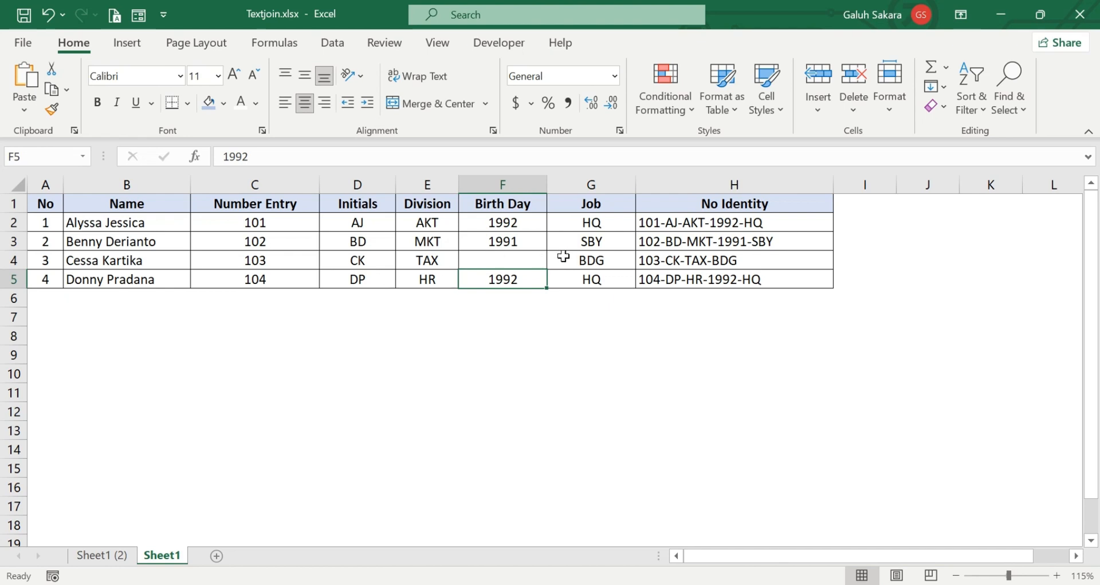
pyautogui.click(373, 281)
pyautogui.press('BackSpace')
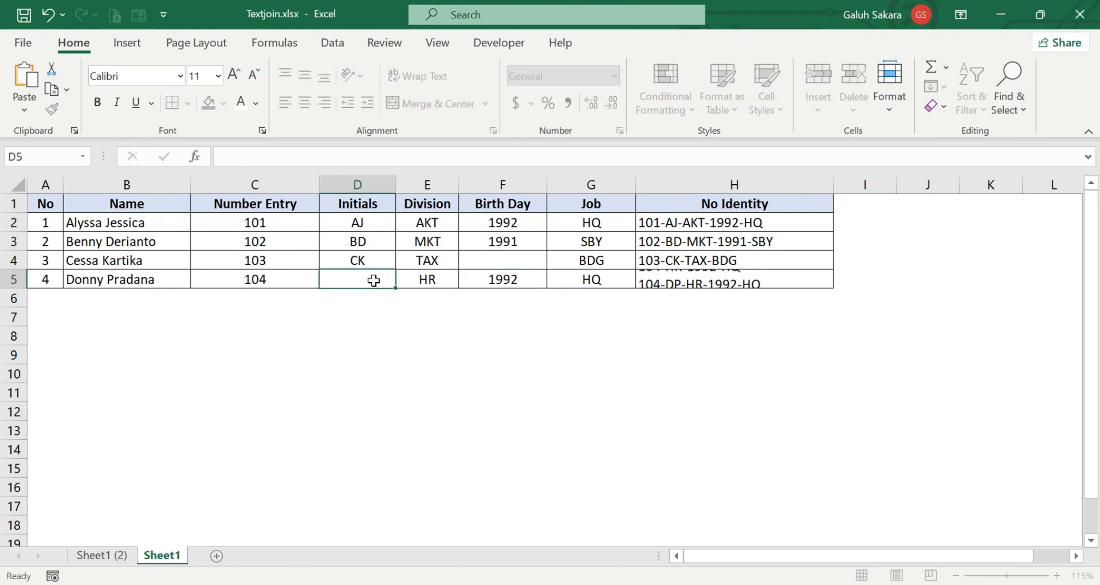
pyautogui.press('Return')
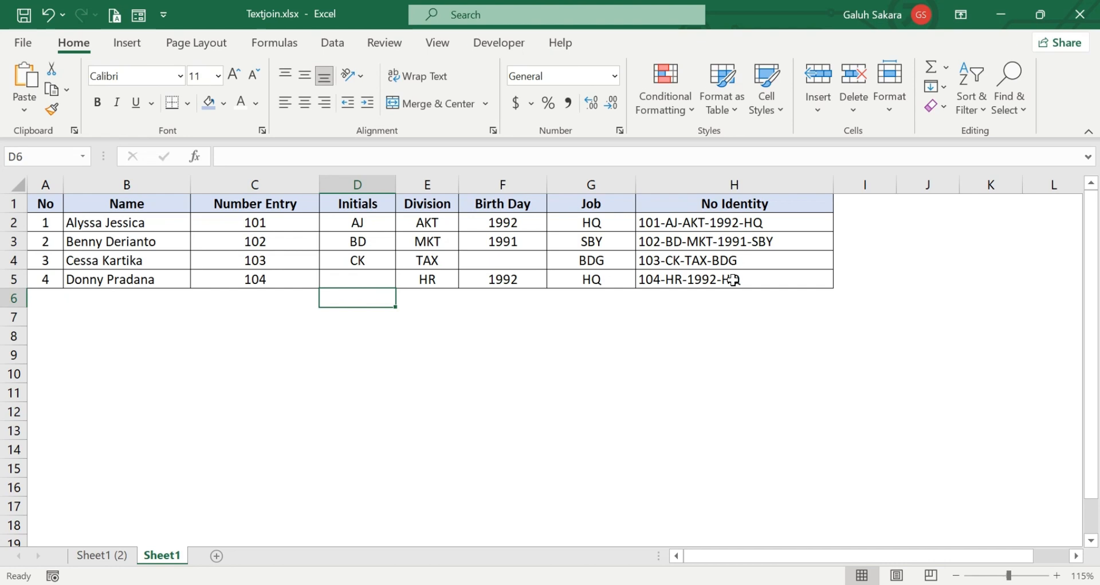
# Restore the cleared source data by entering DP in D5 and the original birth year in F4
pyautogui.click(357, 279)
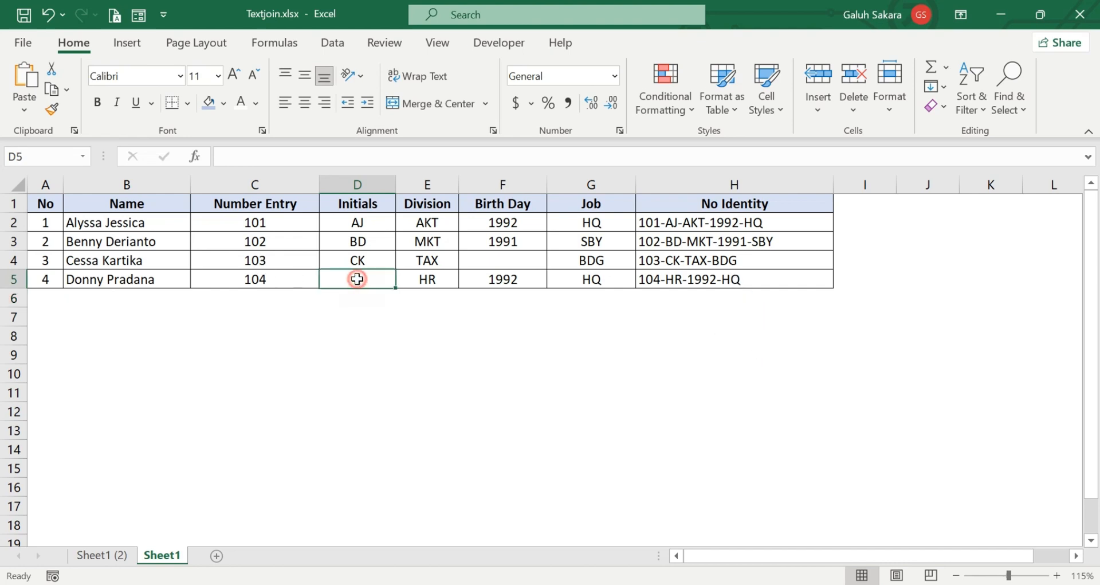
pyautogui.write('DP')
pyautogui.press('Return')
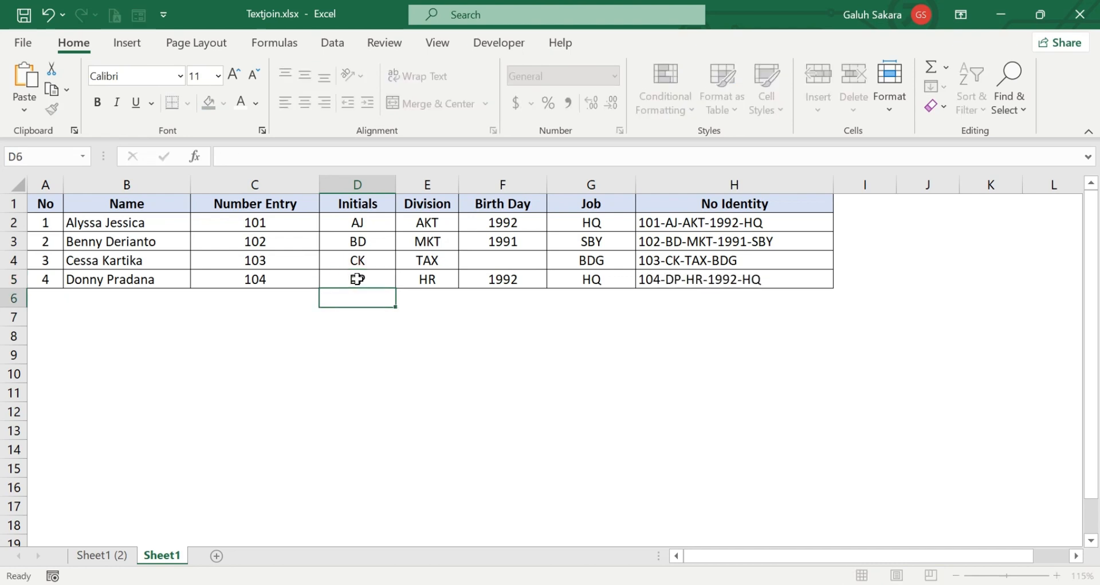
pyautogui.click(523, 263)
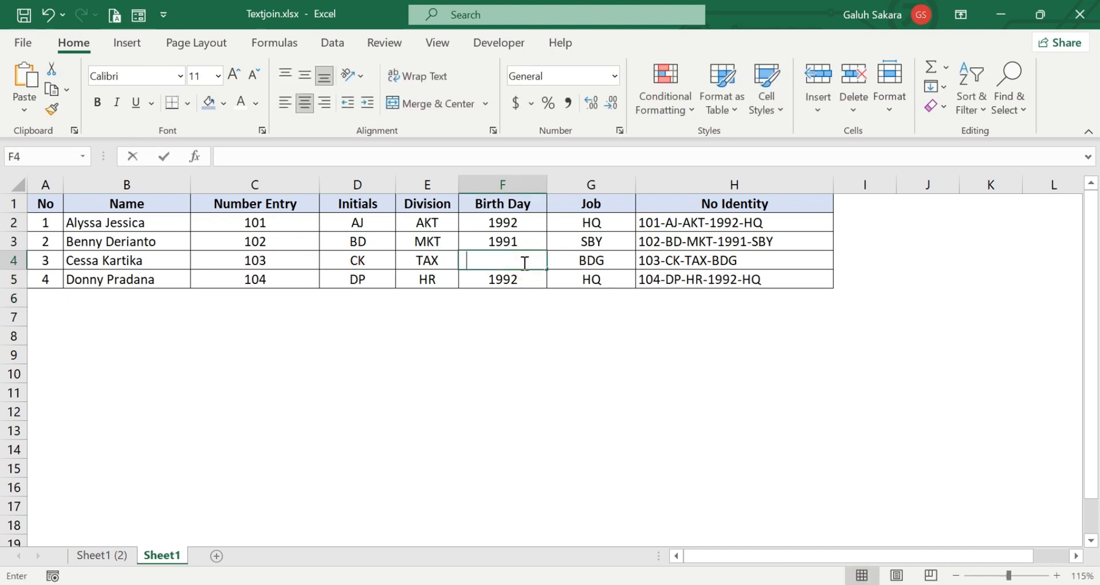
pyautogui.write('1990')
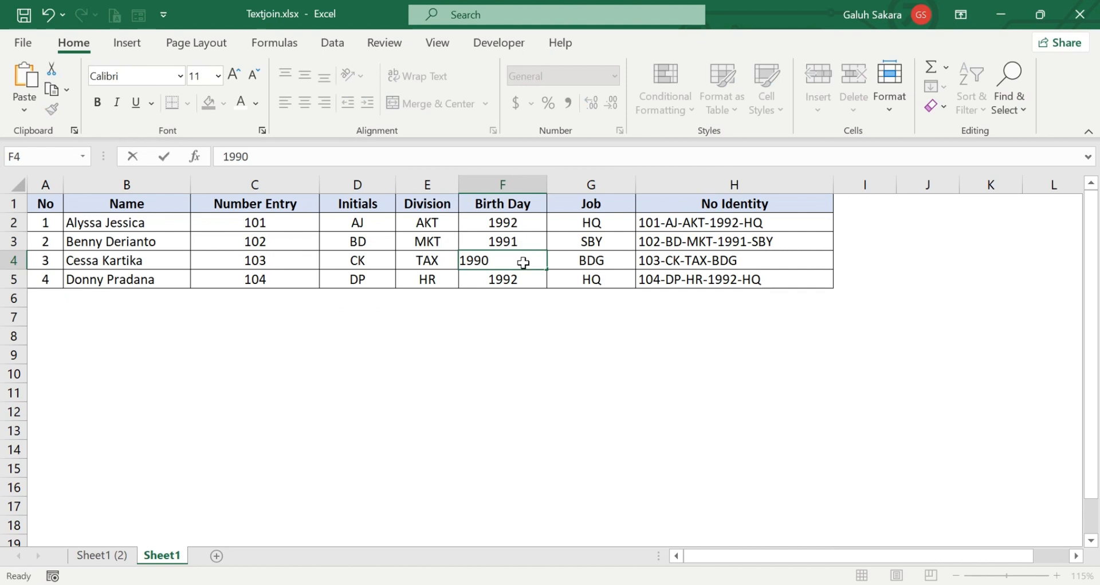
pyautogui.press('Return')
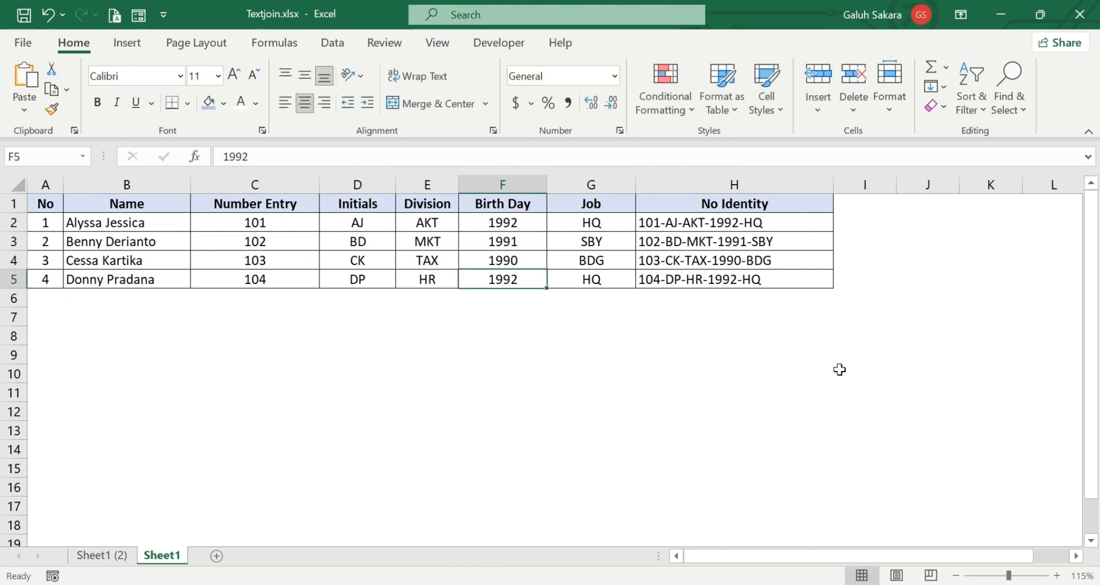